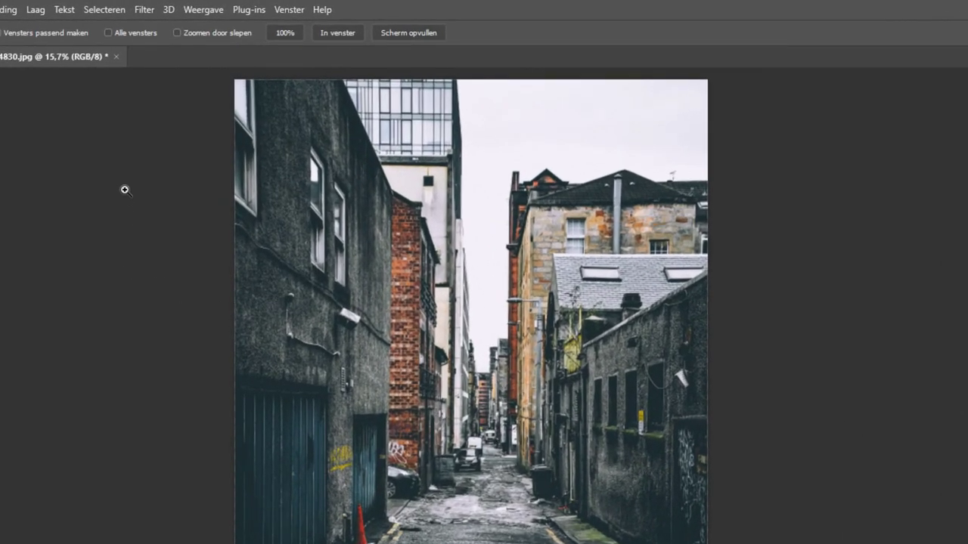
# Step: Turn on Linialen from the Weergave menu so pixel rulers frame the alley photo
pyautogui.click(209, 9)
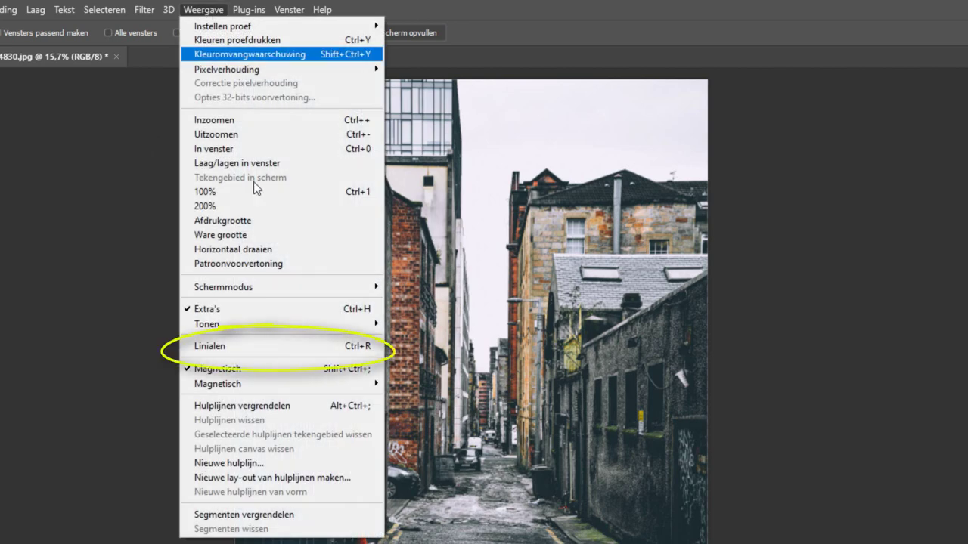
pyautogui.click(279, 346)
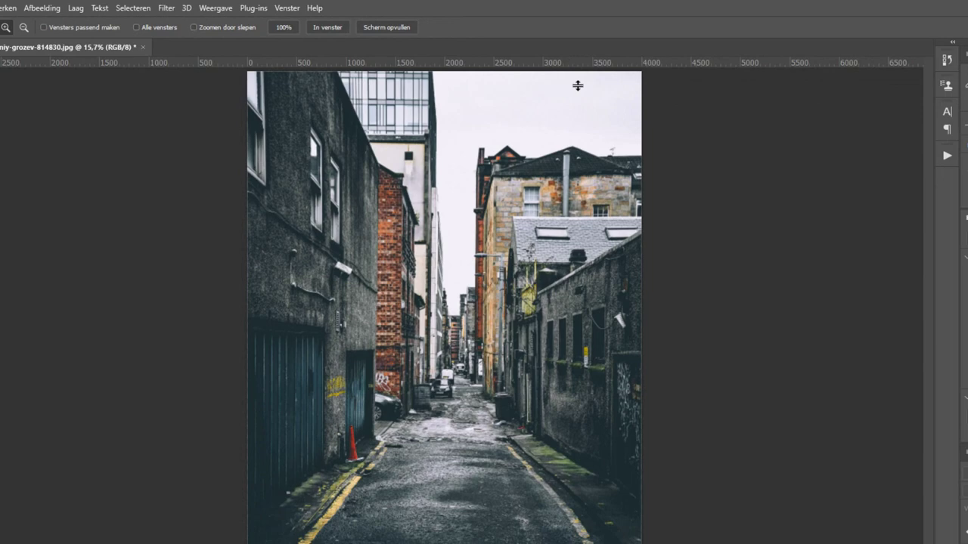
# Step: Place a horizontal guide at Y 3942,5 px and zoom out to the whole image
pyautogui.moveTo(632, 78)
pyautogui.mouseDown()
pyautogui.moveTo(572, 381)
pyautogui.moveTo(596, 429)
pyautogui.mouseUp()
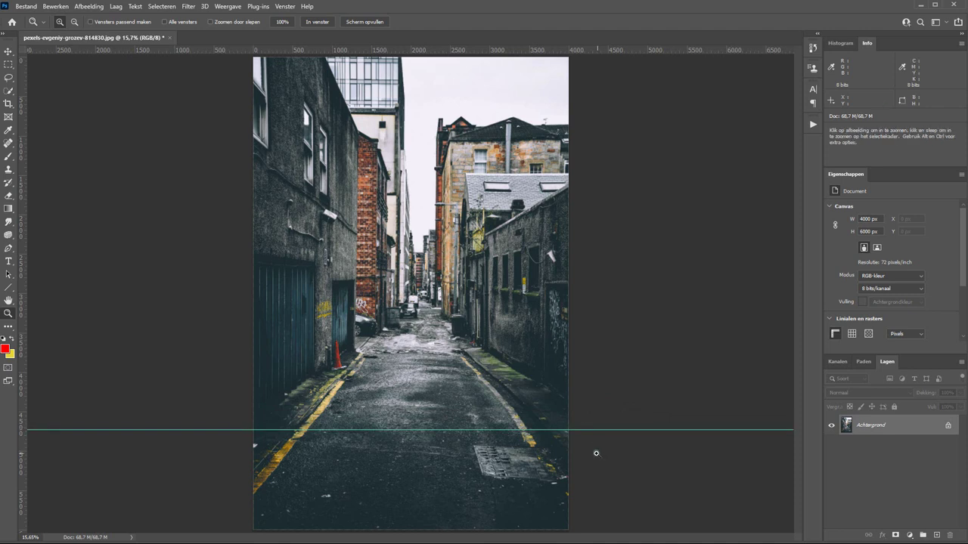
pyautogui.press('alt')
pyautogui.keyDown('alt'); pyautogui.click(486, 414); pyautogui.keyUp('alt')
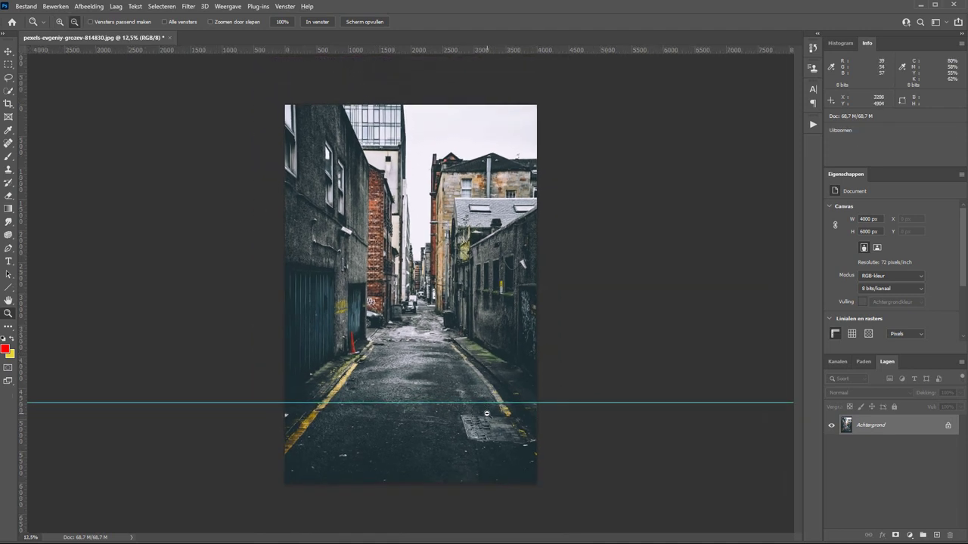
# Step: Copy the 4000 × 1272 px road strip below the guide to Laag 1 and hide Achtergrond
pyautogui.click(9, 64)
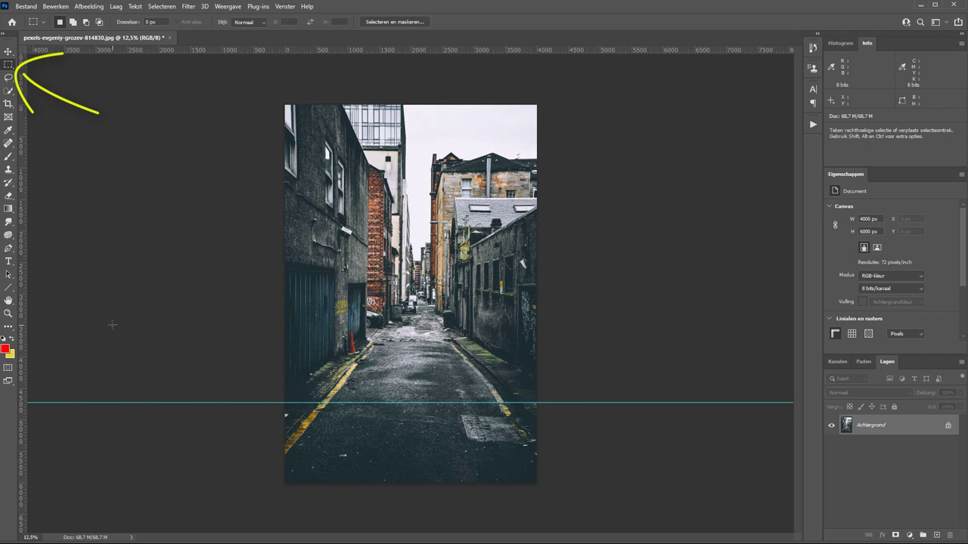
pyautogui.moveTo(284, 481)
pyautogui.mouseDown()
pyautogui.moveTo(485, 466)
pyautogui.moveTo(613, 389)
pyautogui.mouseUp()
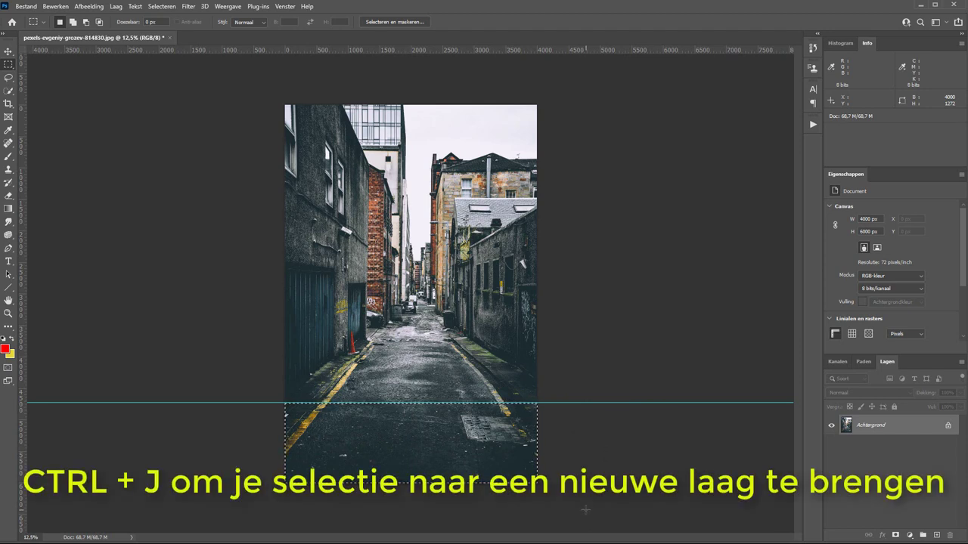
pyautogui.hotkey('ctrl', 'j')
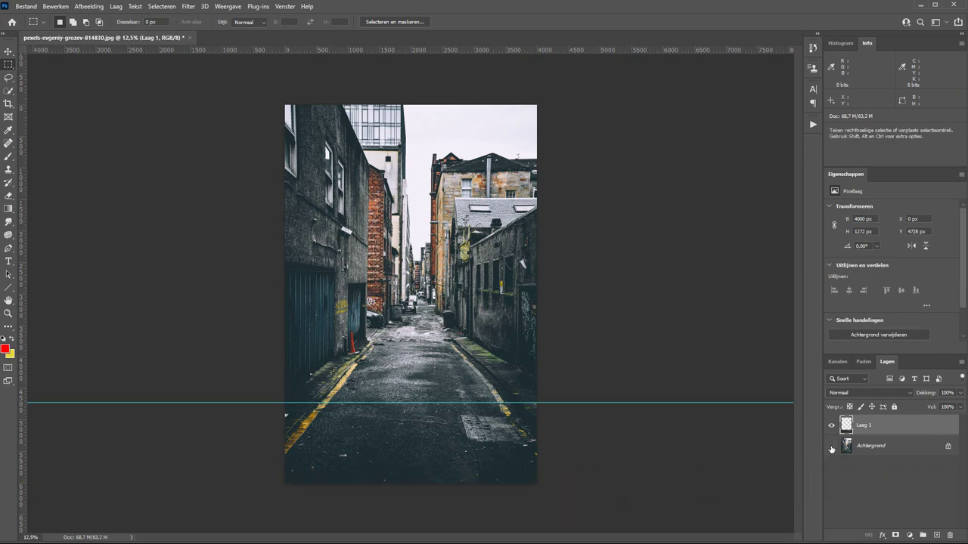
pyautogui.click(832, 447)
# Step: Zoom in on the road strip and load Laag 1's pixels as a selection
pyautogui.press('z')
pyautogui.click(409, 454)
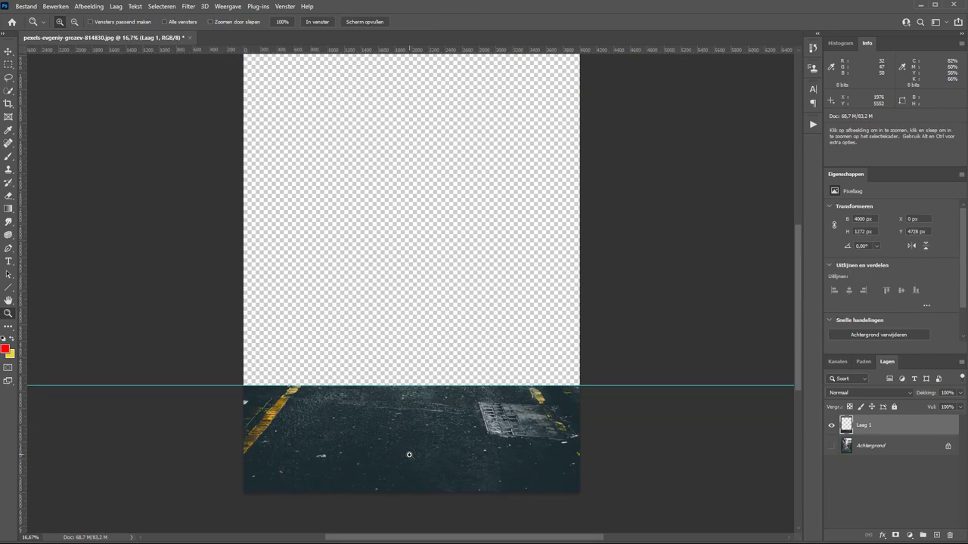
pyautogui.click(409, 454)
pyautogui.moveTo(403, 458); pyautogui.dragTo(416, 339)
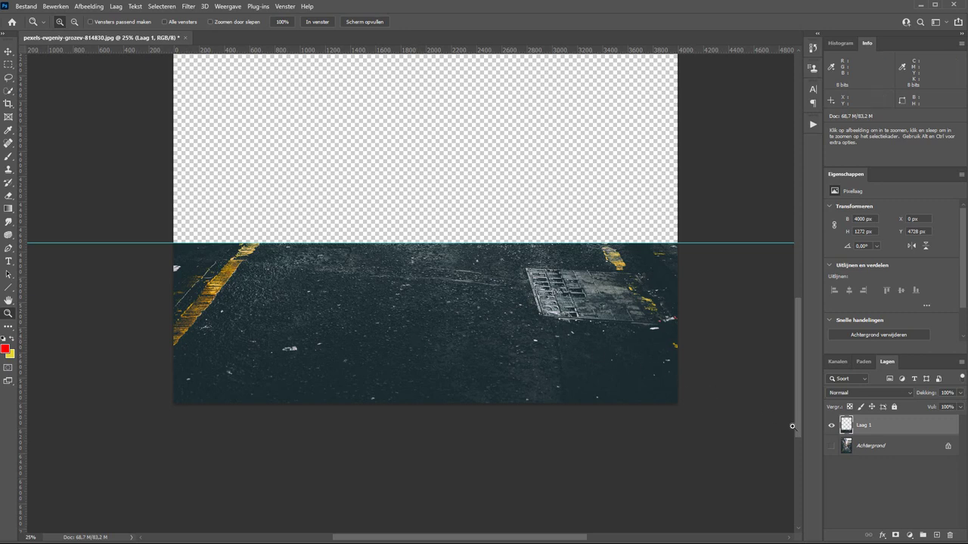
pyautogui.keyDown('ctrl'); pyautogui.click(846, 425); pyautogui.keyUp('ctrl')
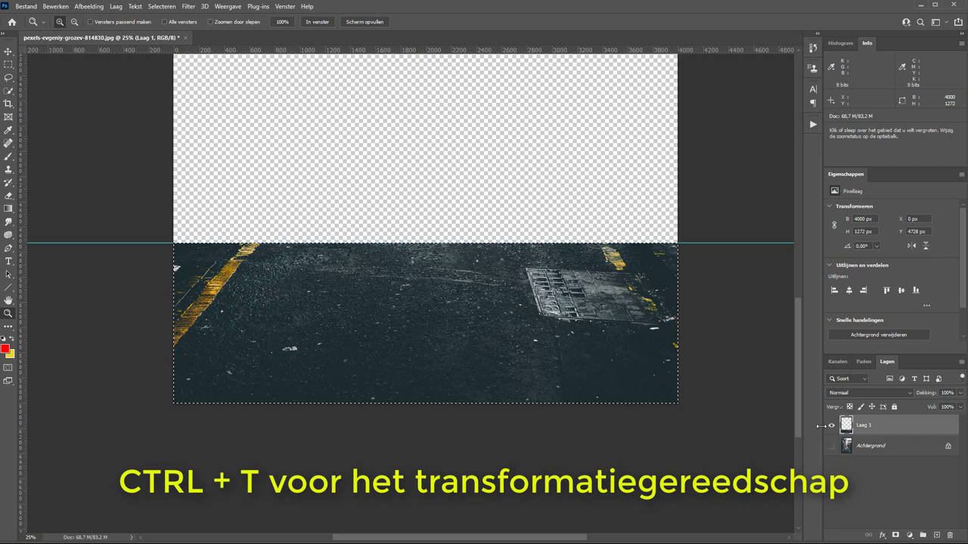
# Step: Apply a Perspectief transform to Laag 1, pulling its bottom corners inward into a trapezoid
pyautogui.hotkey('ctrl', 't')
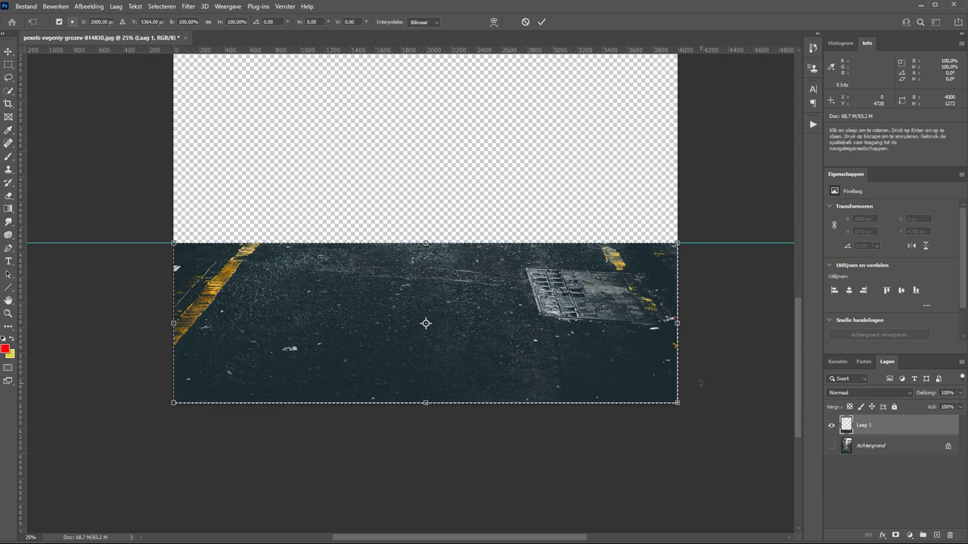
pyautogui.rightClick(513, 279)
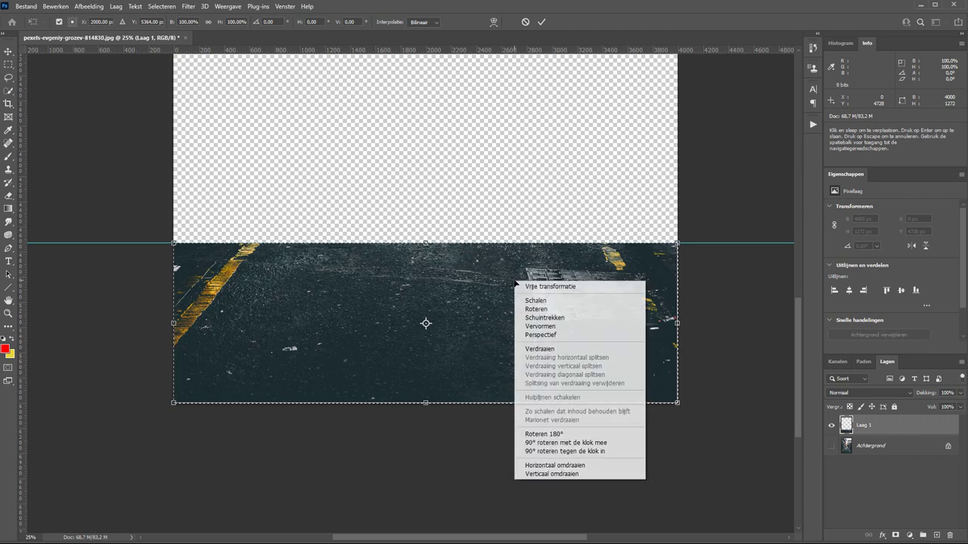
pyautogui.click(561, 335)
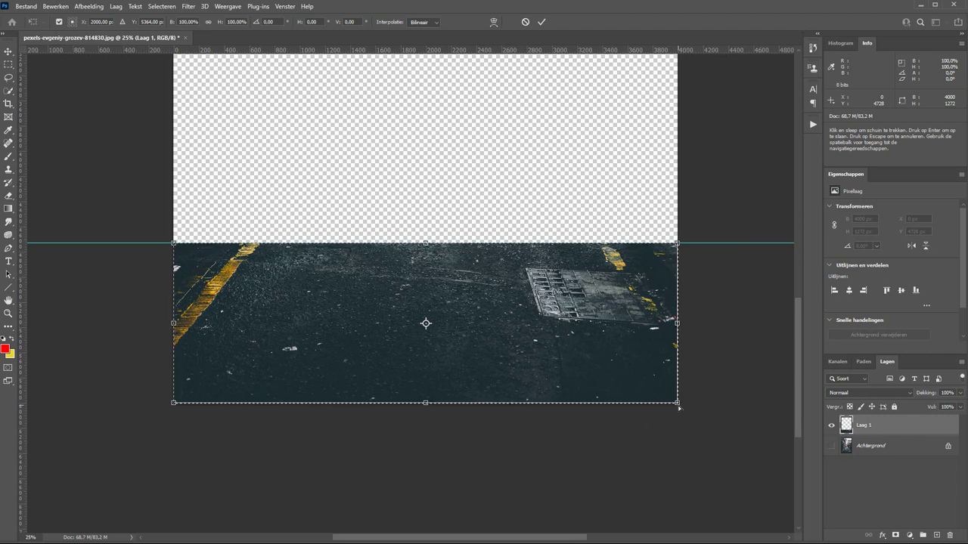
pyautogui.moveTo(679, 404); pyautogui.dragTo(565, 403)
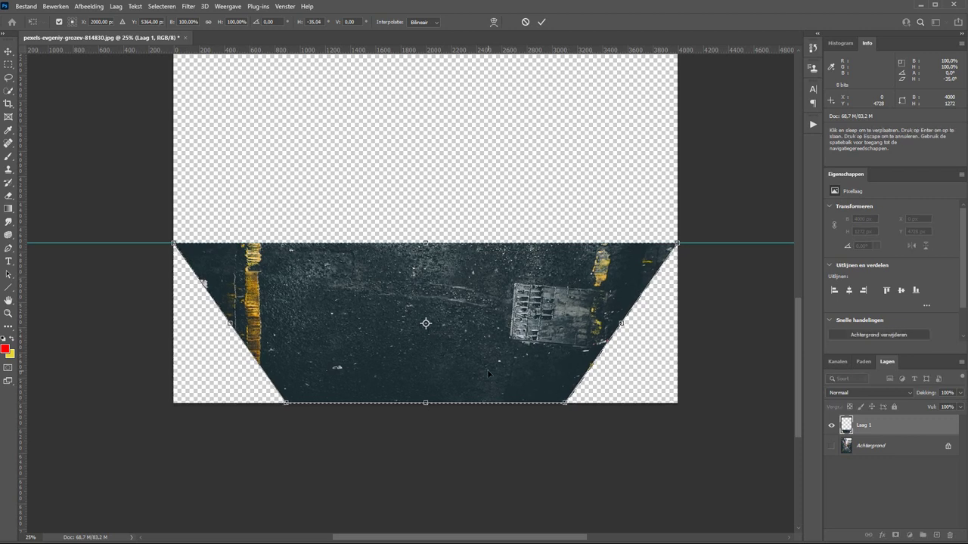
pyautogui.press('Return')
pyautogui.press('z')
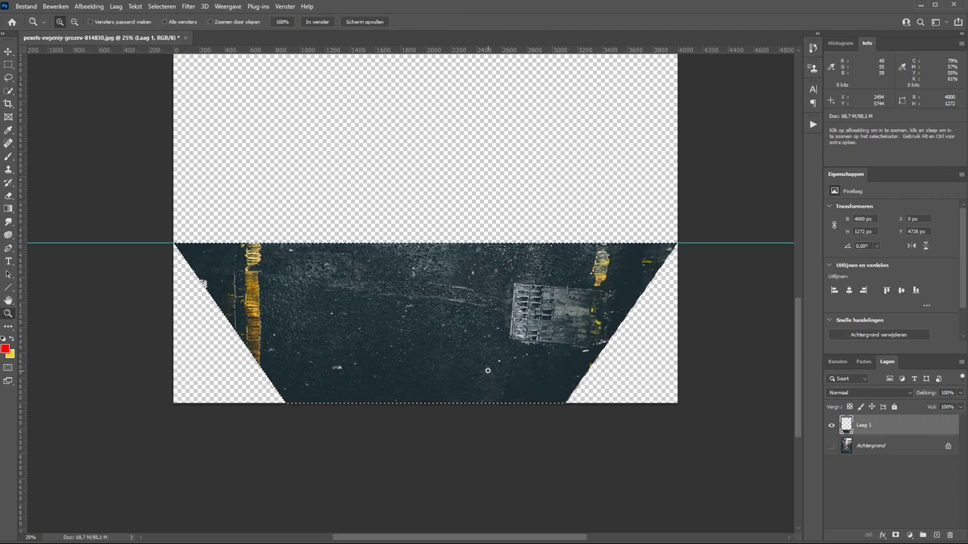
# Step: Fit the image in the window, deselect, and show Achtergrond beneath the warped strip
pyautogui.click(319, 23)
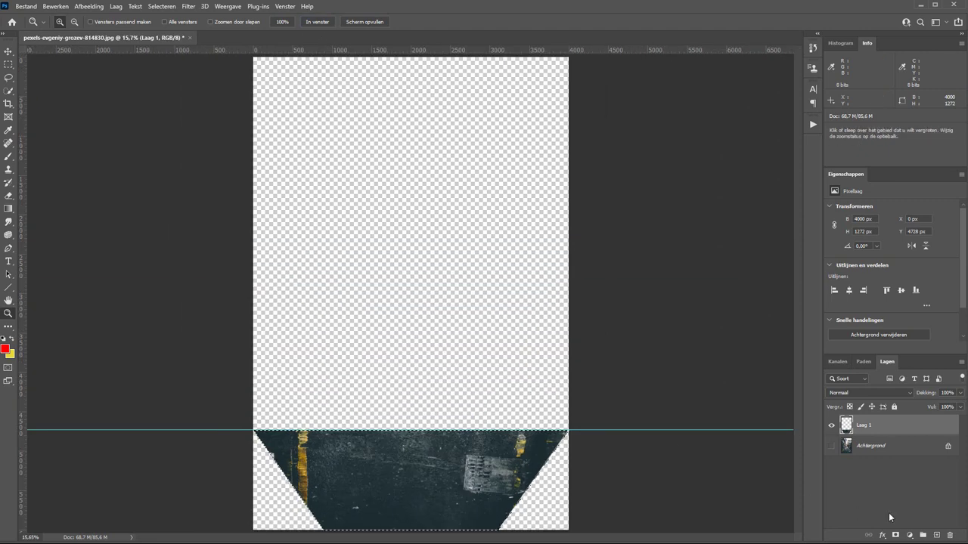
pyautogui.click(832, 447)
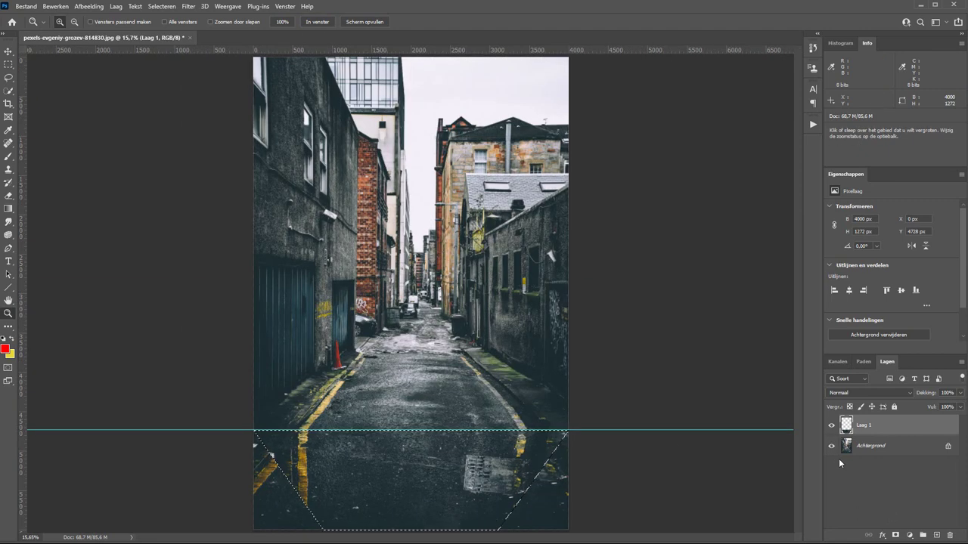
pyautogui.hotkey('ctrl', 'd')
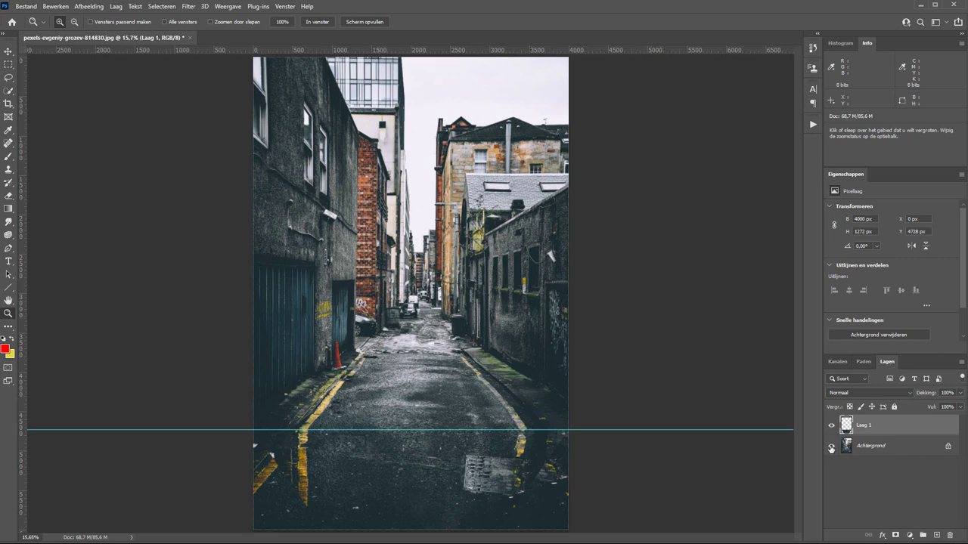
pyautogui.click(831, 447)
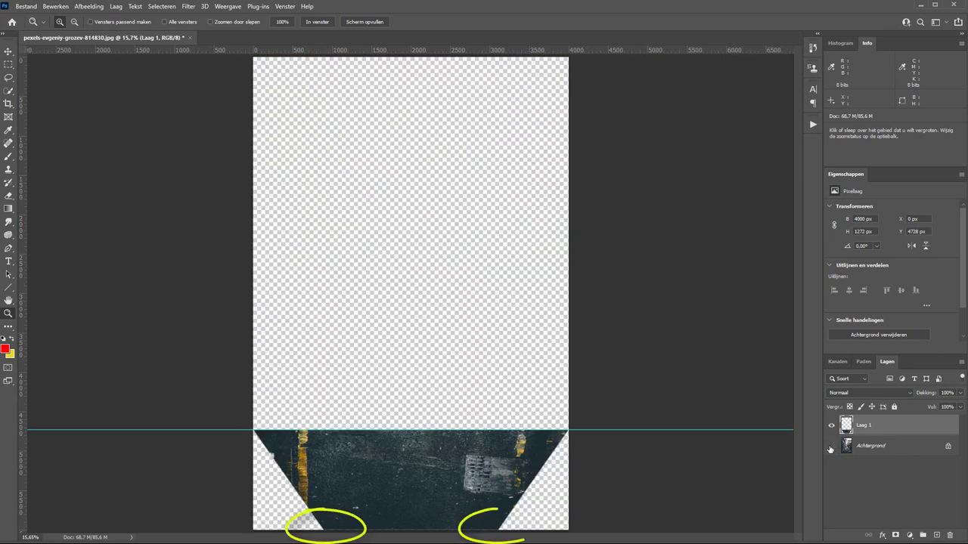
pyautogui.click(831, 448)
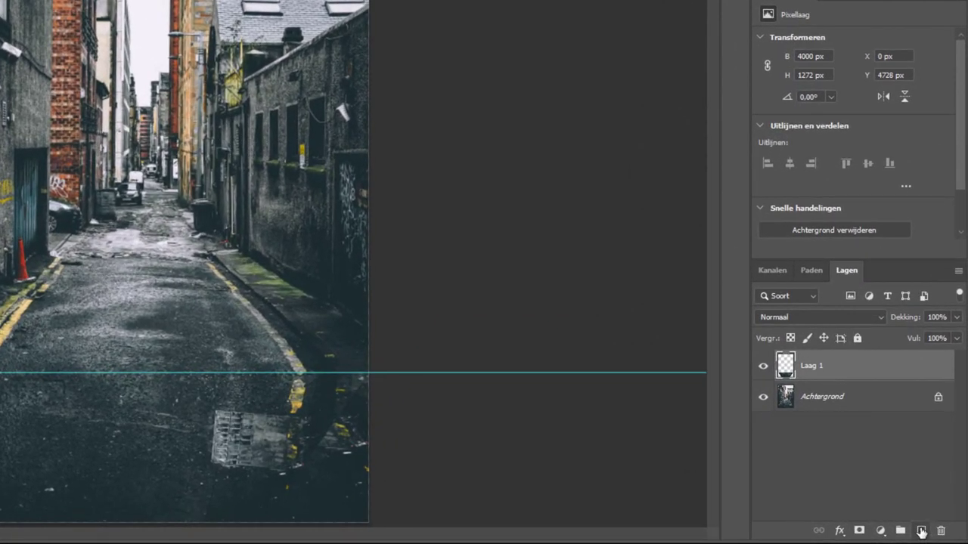
# Step: Add empty layer Laag 2, hide Achtergrond, and set Clone Stamp to sample current and underlying layers
pyautogui.click(922, 531)
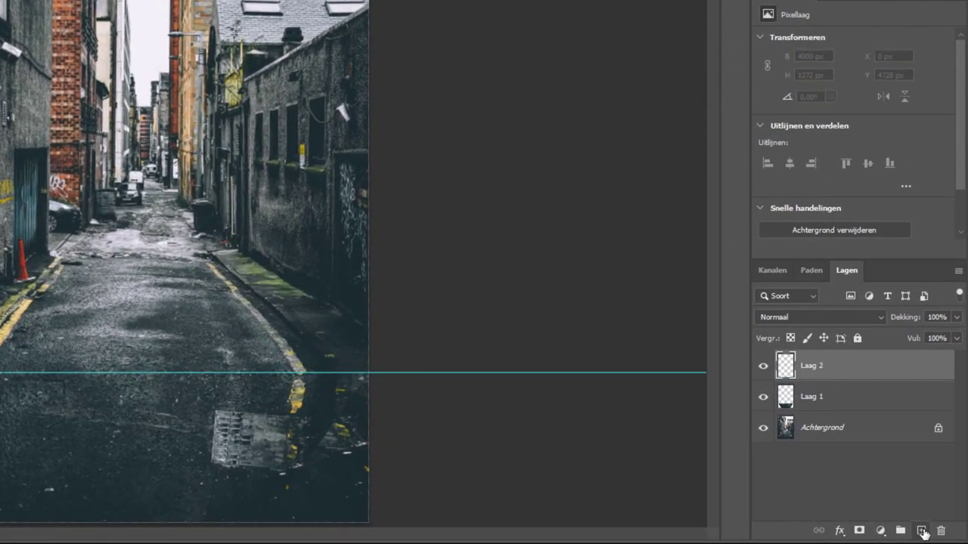
pyautogui.moveTo(94, 315); pyautogui.dragTo(3, 519)
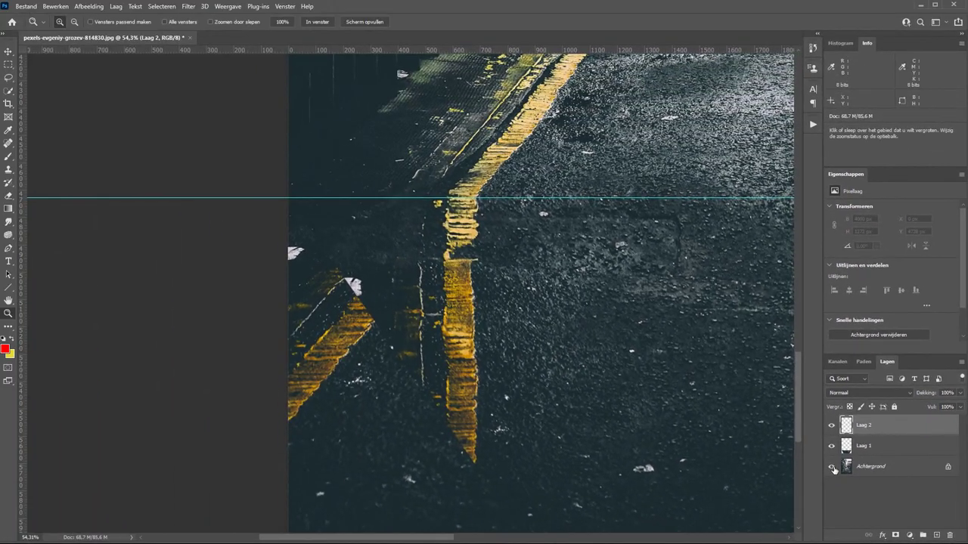
pyautogui.click(833, 467)
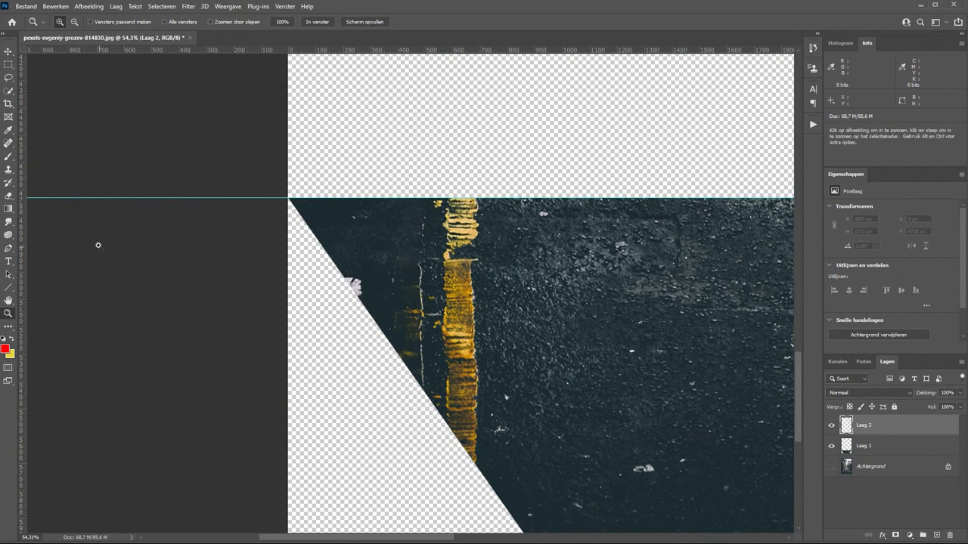
pyautogui.press('s')
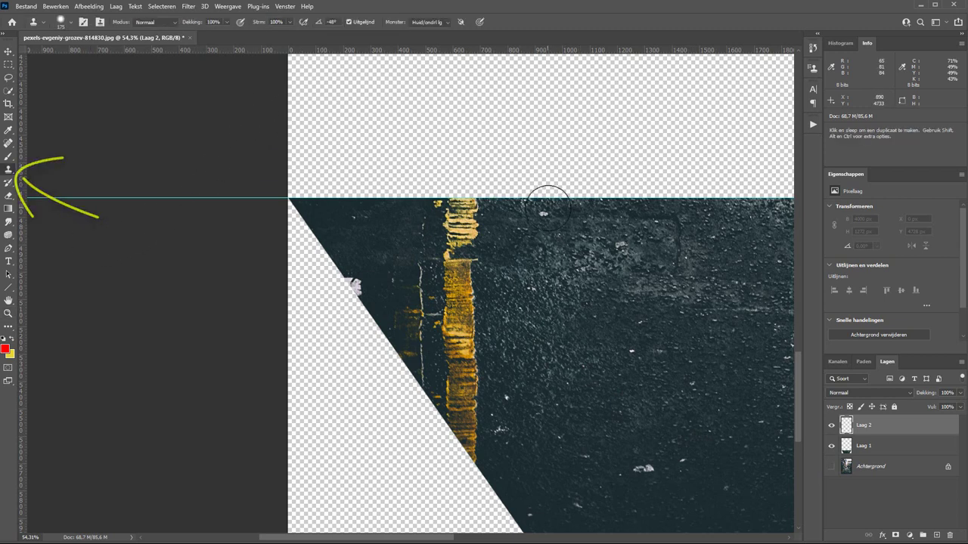
pyautogui.click(442, 23)
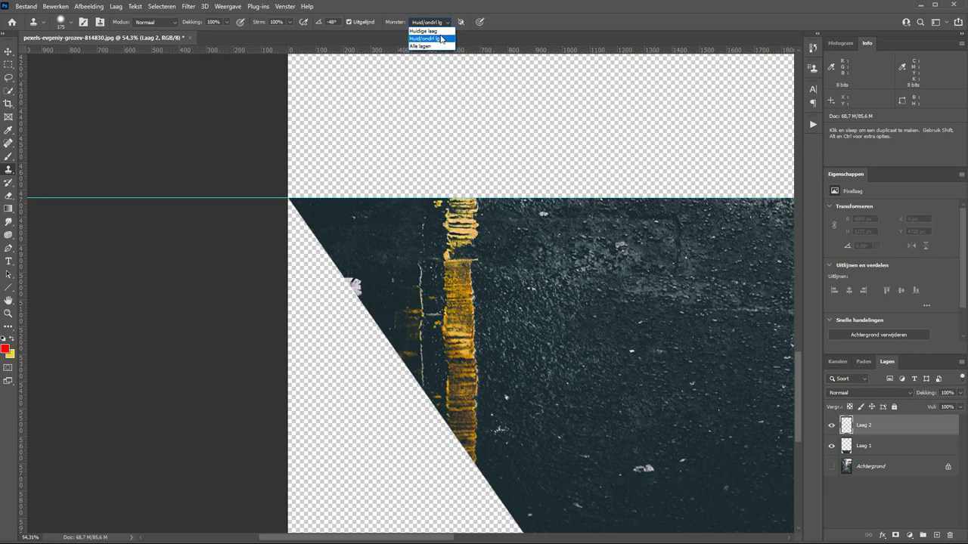
pyautogui.click(441, 39)
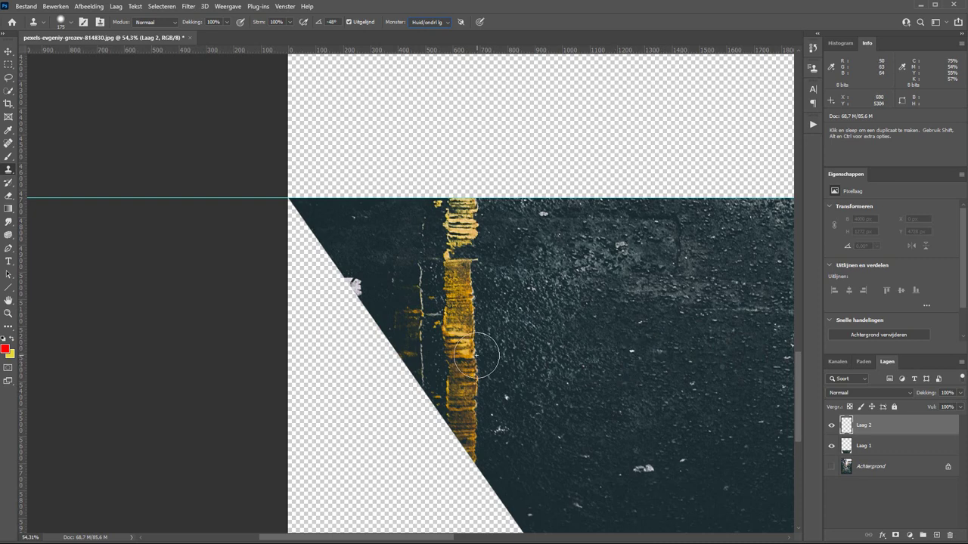
# Step: Clone asphalt sampled near the yellow stripe over the strip's transparent diagonal left edge
pyautogui.keyDown('alt'); pyautogui.click(468, 440); pyautogui.keyUp('alt')
pyautogui.moveTo(468, 440); pyautogui.dragTo(522, 529)
pyautogui.scroll(-3, 522, 529)
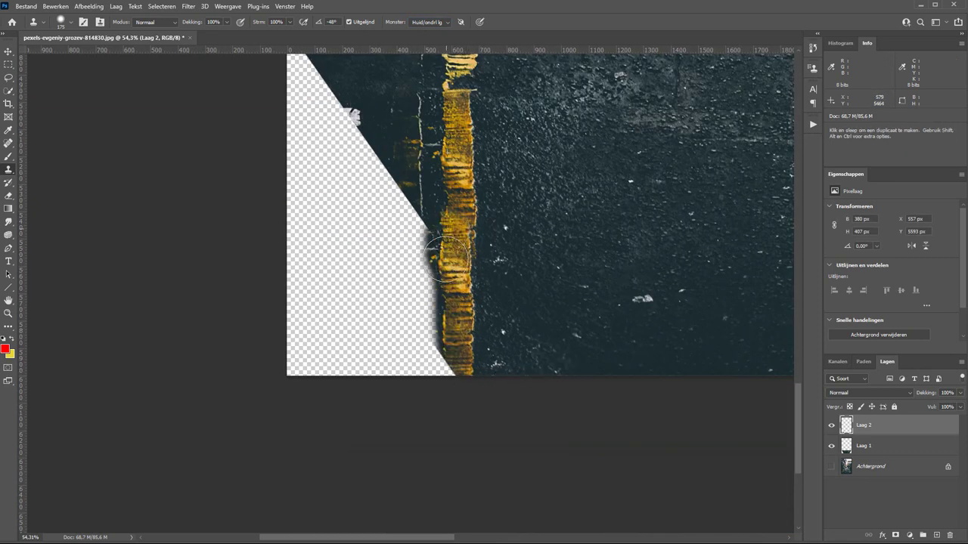
pyautogui.moveTo(439, 363)
pyautogui.mouseDown()
pyautogui.moveTo(422, 253)
pyautogui.moveTo(437, 374)
pyautogui.mouseUp()
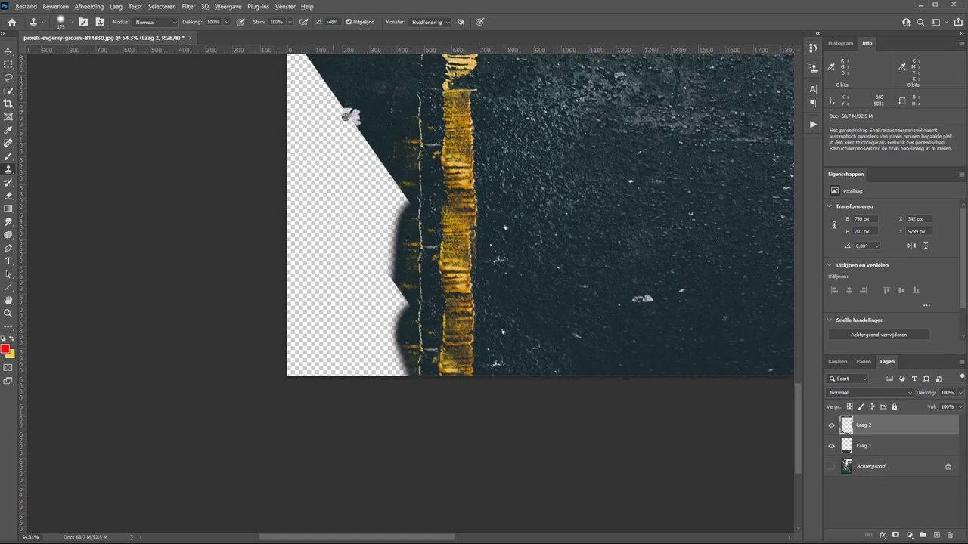
pyautogui.scroll(3, 424, 348)
pyautogui.hscroll(-2, 424, 348)
pyautogui.moveTo(418, 341)
pyautogui.mouseDown()
pyautogui.moveTo(369, 263)
pyautogui.moveTo(356, 270)
pyautogui.moveTo(346, 356)
pyautogui.moveTo(320, 190)
pyautogui.mouseUp()
pyautogui.moveTo(300, 290)
pyautogui.mouseDown()
pyautogui.moveTo(324, 139)
pyautogui.moveTo(334, 183)
pyautogui.mouseUp()
pyautogui.moveTo(331, 302)
pyautogui.mouseDown()
pyautogui.moveTo(270, 209)
pyautogui.moveTo(260, 136)
pyautogui.moveTo(302, 197)
pyautogui.moveTo(260, 128)
pyautogui.moveTo(245, 242)
pyautogui.moveTo(257, 302)
pyautogui.moveTo(273, 321)
pyautogui.moveTo(296, 327)
pyautogui.mouseUp()
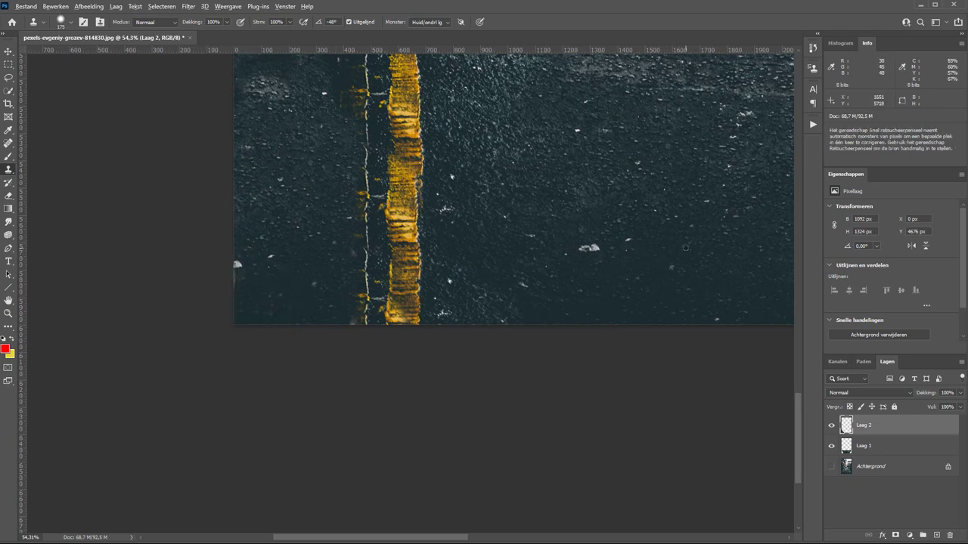
pyautogui.moveTo(292, 242)
pyautogui.mouseDown()
pyautogui.moveTo(264, 274)
pyautogui.moveTo(7, 310)
pyautogui.mouseUp()
pyautogui.moveTo(255, 167); pyautogui.dragTo(330, 204)
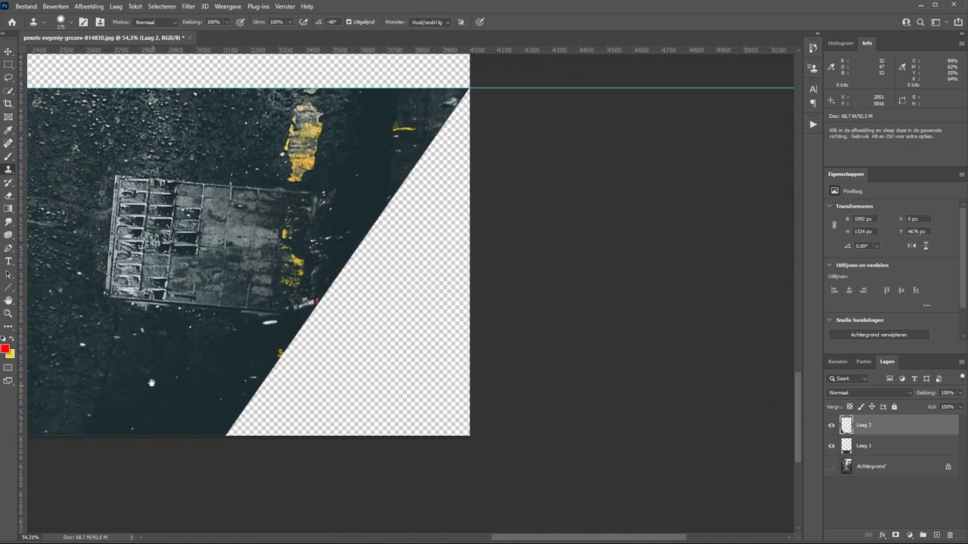
# Step: Show Achtergrond and clone asphalt over the road beside the grate
pyautogui.click(833, 468)
pyautogui.moveTo(429, 270)
pyautogui.mouseDown()
pyautogui.moveTo(522, 438)
pyautogui.moveTo(513, 408)
pyautogui.mouseUp()
pyautogui.moveTo(503, 346); pyautogui.dragTo(514, 347)
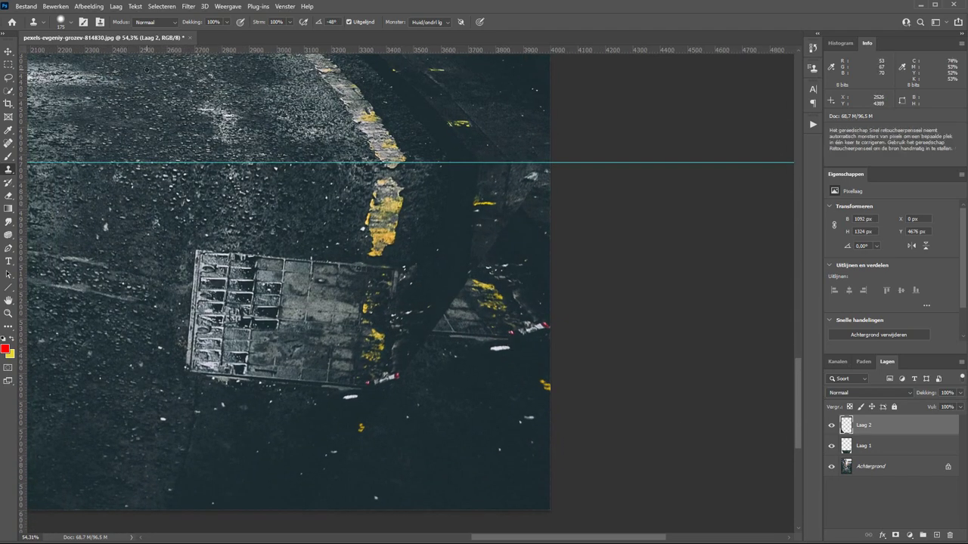
pyautogui.moveTo(459, 412); pyautogui.dragTo(487, 300)
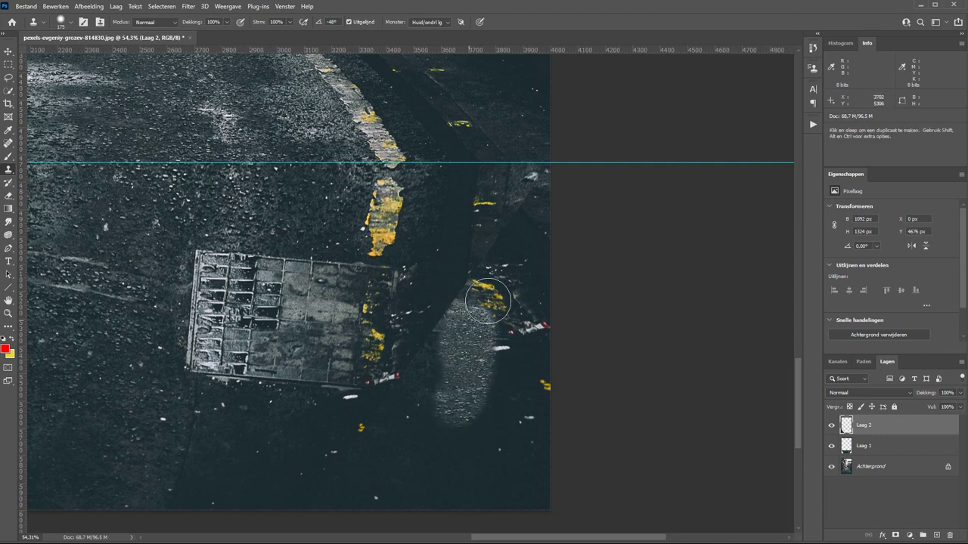
pyautogui.moveTo(546, 218); pyautogui.dragTo(462, 343)
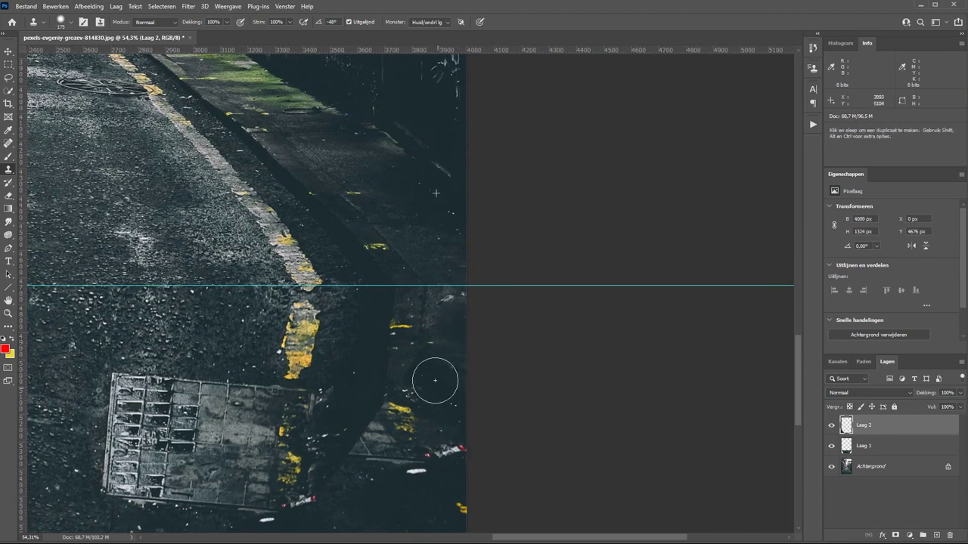
pyautogui.moveTo(449, 471); pyautogui.dragTo(467, 327)
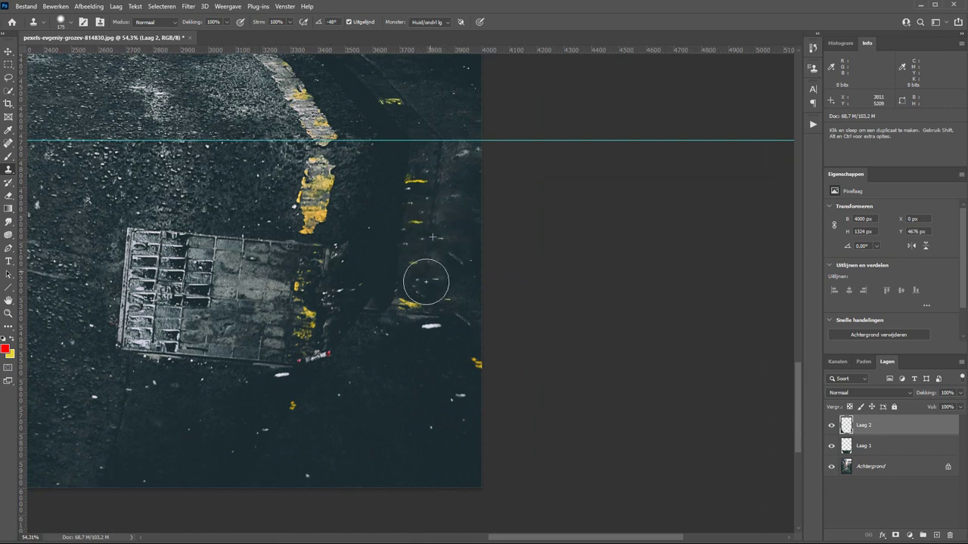
# Step: Resample on the dark strip, clone yellow dash marks with a smaller brush, then hide Achtergrond
pyautogui.keyDown('alt'); pyautogui.click(381, 414); pyautogui.keyUp('alt')
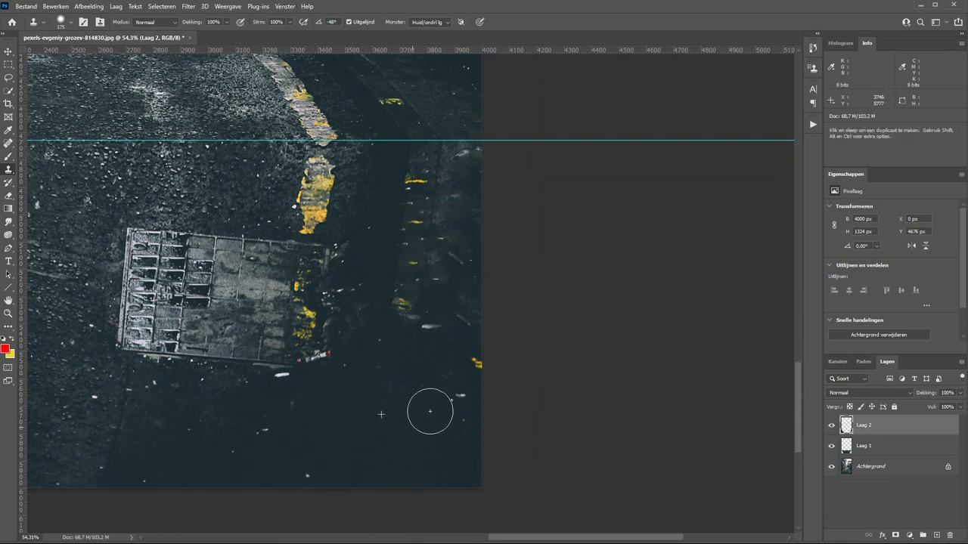
pyautogui.moveTo(386, 322); pyautogui.dragTo(419, 402)
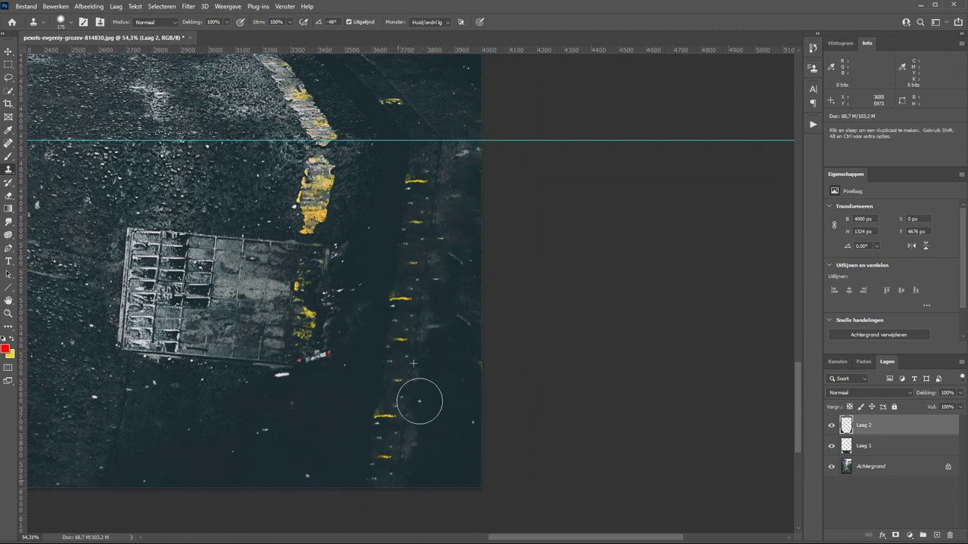
pyautogui.press('[')
pyautogui.press('[')
pyautogui.press('[')
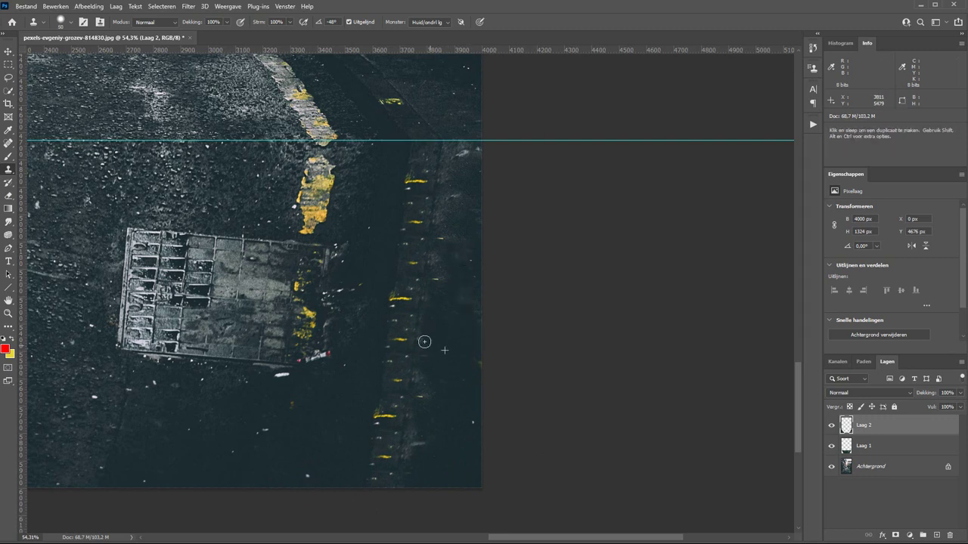
pyautogui.keyDown('alt'); pyautogui.click(406, 340); pyautogui.keyUp('alt')
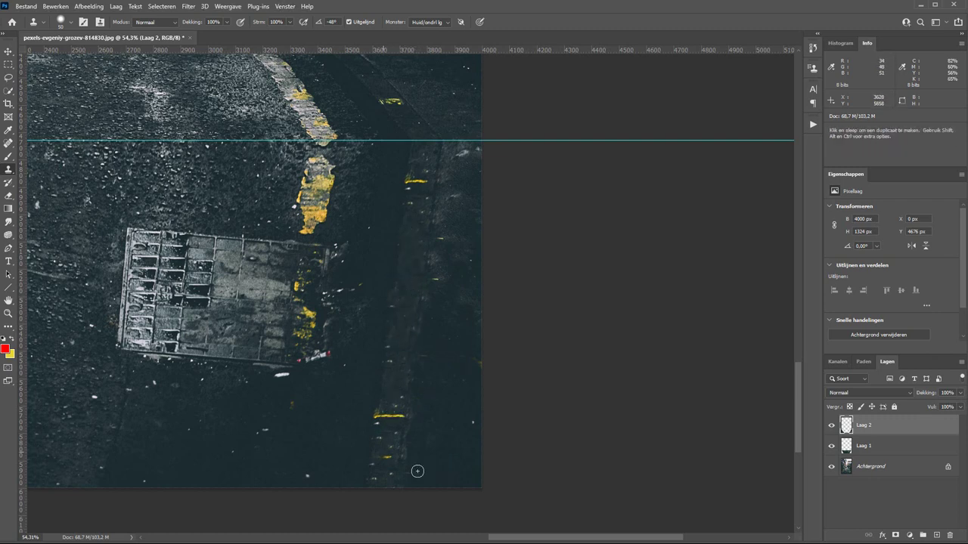
pyautogui.click(832, 466)
# Step: Clone over the remaining transparent blotches and bottom-edge strip, then fit the canvas and show Achtergrond
pyautogui.press(']')
pyautogui.press(']')
pyautogui.press(']')
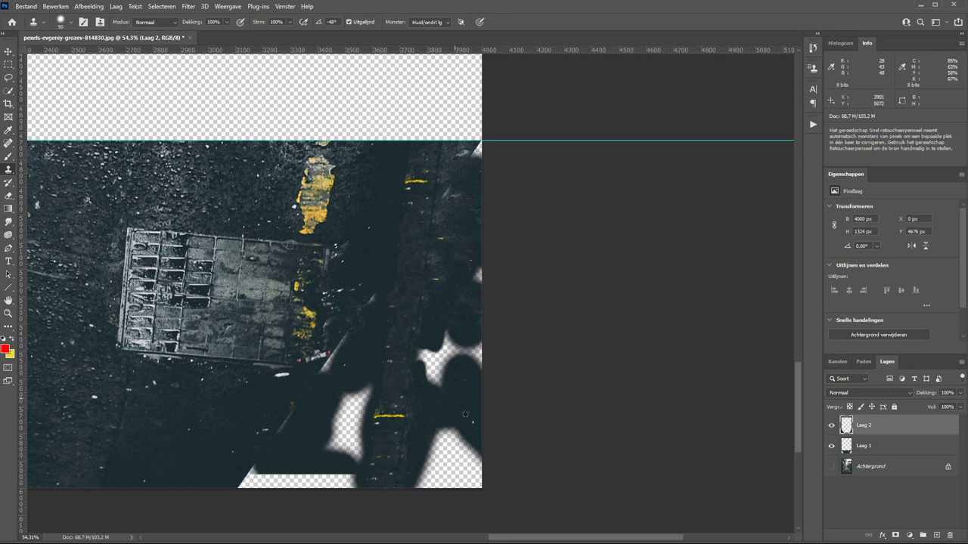
pyautogui.moveTo(463, 438); pyautogui.dragTo(458, 457)
pyautogui.moveTo(450, 419)
pyautogui.mouseDown()
pyautogui.moveTo(447, 449)
pyautogui.moveTo(443, 436)
pyautogui.mouseUp()
pyautogui.moveTo(428, 371)
pyautogui.mouseDown()
pyautogui.moveTo(425, 345)
pyautogui.moveTo(472, 337)
pyautogui.mouseUp()
pyautogui.moveTo(458, 181); pyautogui.dragTo(476, 156)
pyautogui.moveTo(250, 481)
pyautogui.mouseDown()
pyautogui.moveTo(346, 484)
pyautogui.moveTo(353, 440)
pyautogui.mouseUp()
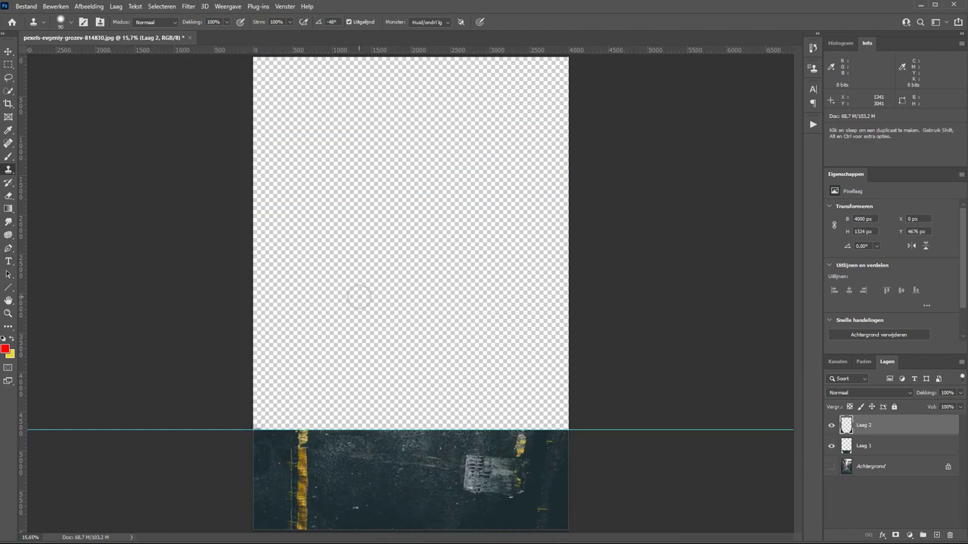
pyautogui.hotkey('ctrl', '0')
pyautogui.click(831, 467)
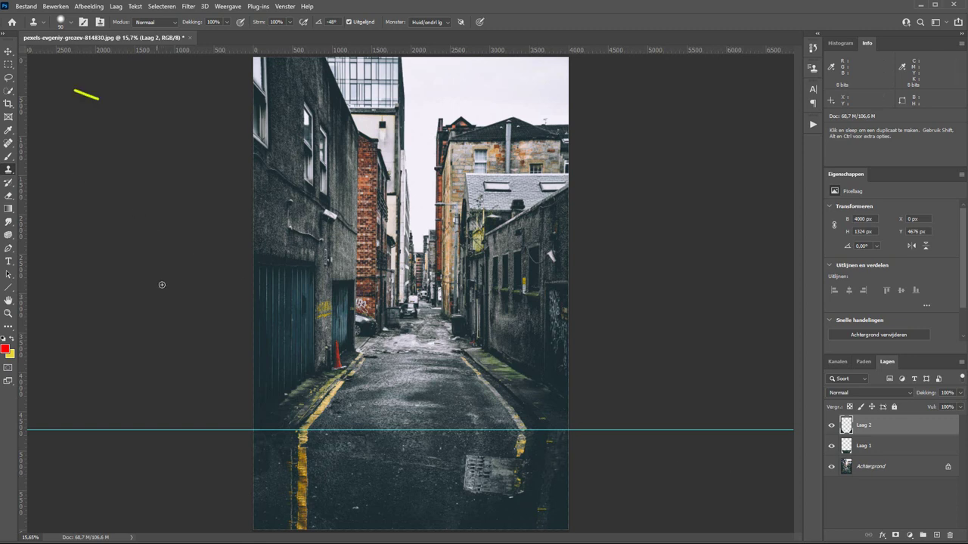
# Step: Drag the horizontal guide off the photo back onto the ruler with the Move tool
pyautogui.press('v')
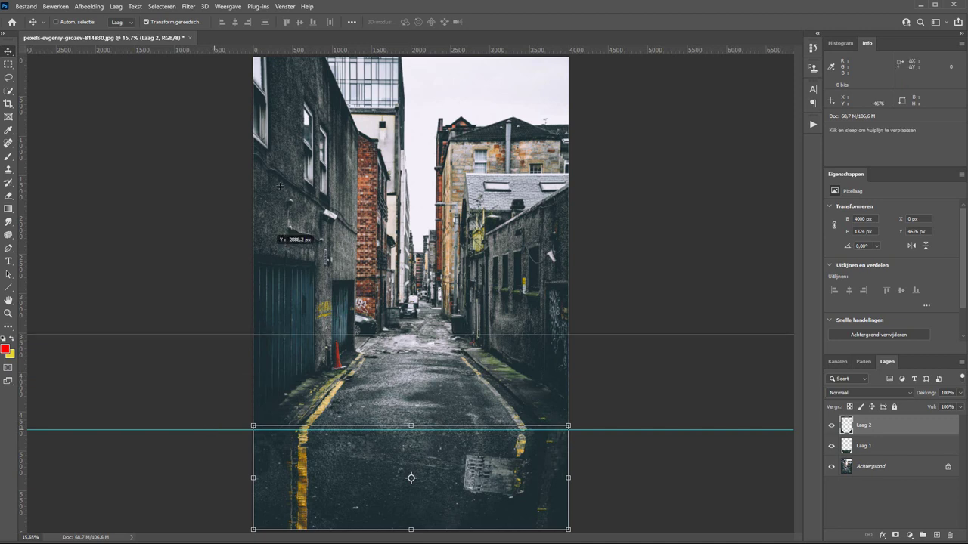
pyautogui.moveTo(214, 430); pyautogui.dragTo(219, 50)
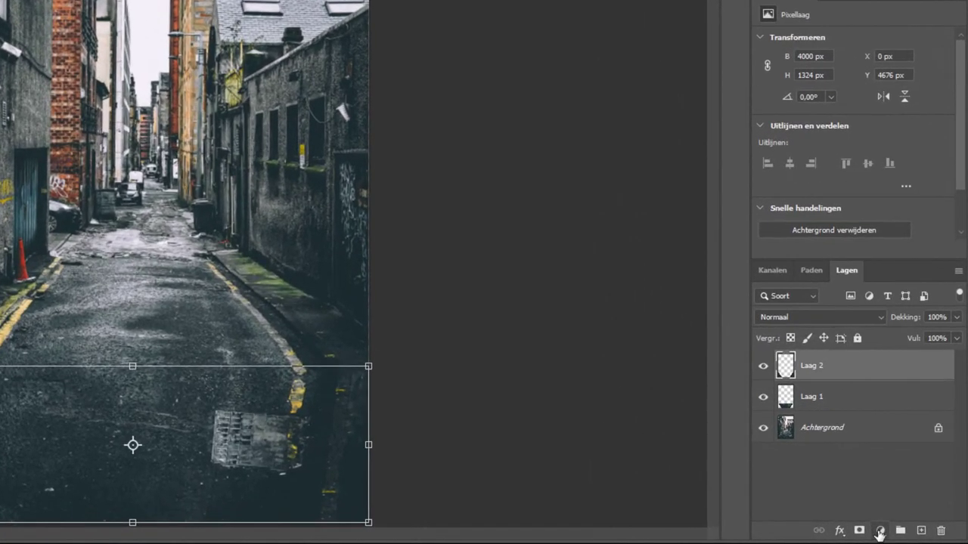
# Step: Add Curves layer Curven 1 with the RGB curve pulled down, then select its mask
pyautogui.click(879, 532)
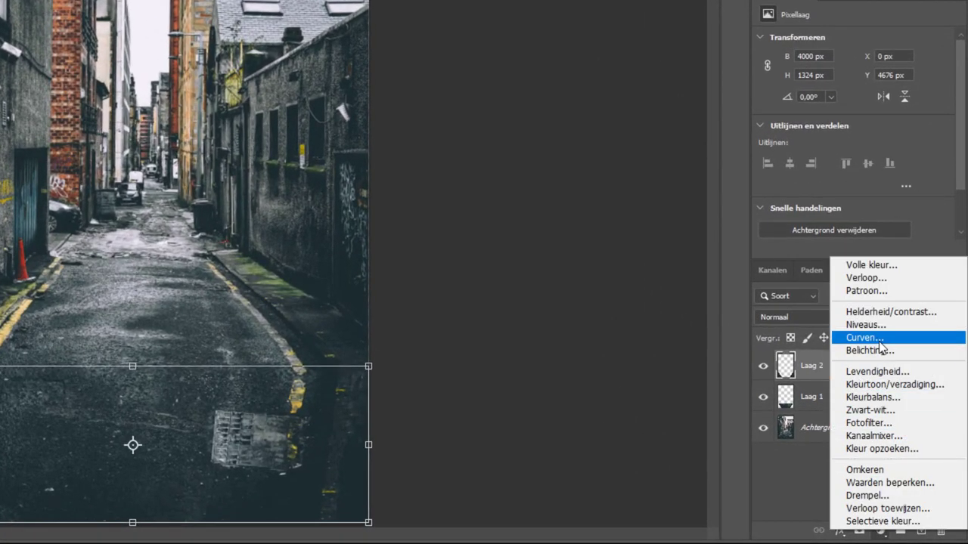
pyautogui.click(881, 345)
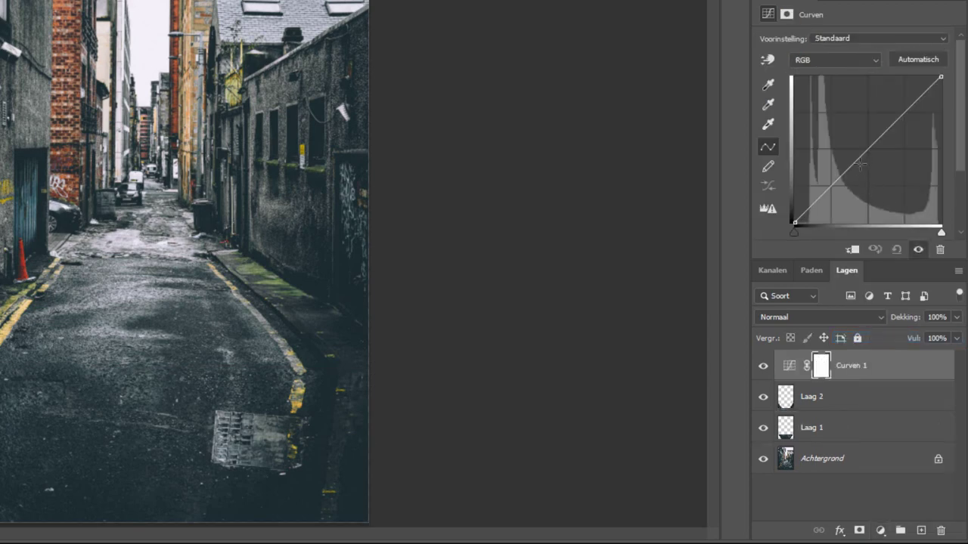
pyautogui.moveTo(860, 163); pyautogui.dragTo(873, 167)
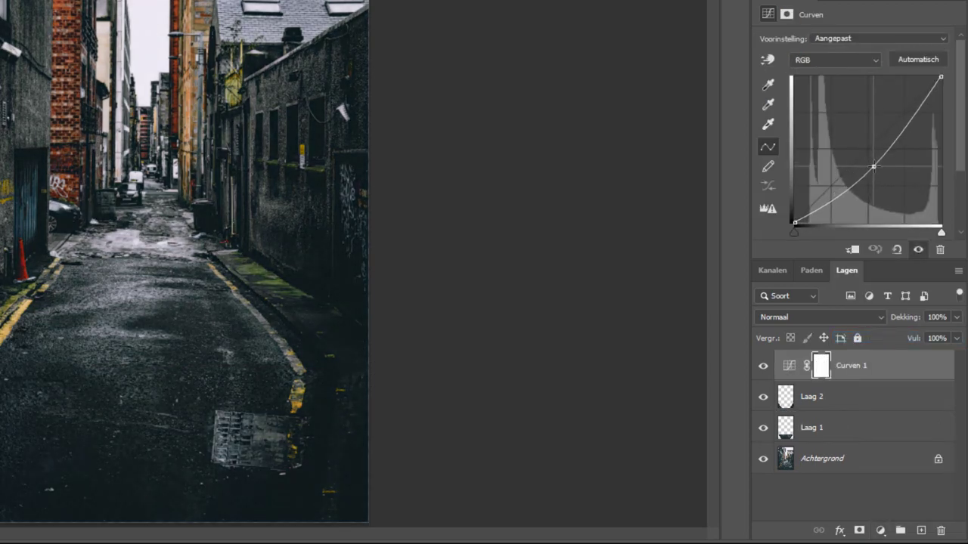
pyautogui.click(819, 376)
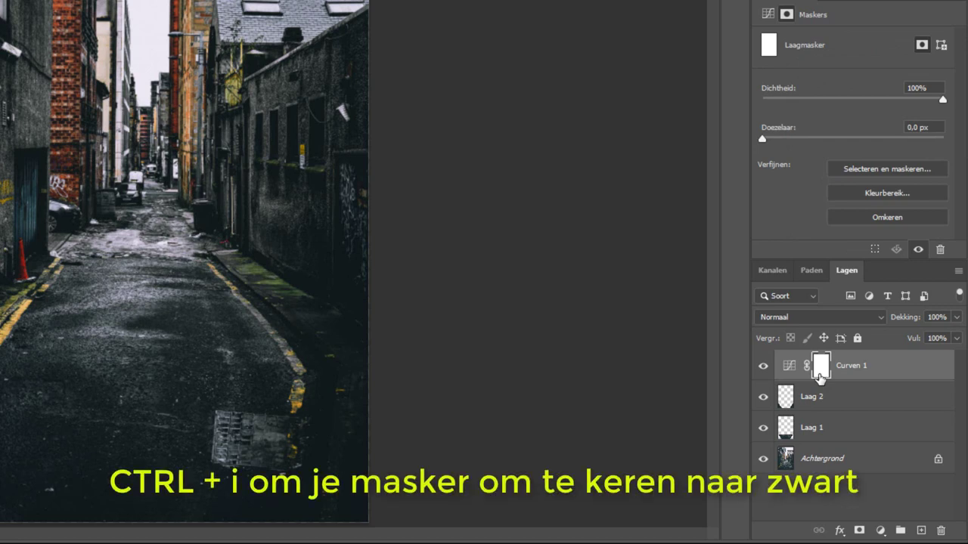
# Step: Invert the Curves 1 mask to black and choose a large soft round brush
pyautogui.hotkey('ctrl', 'i')
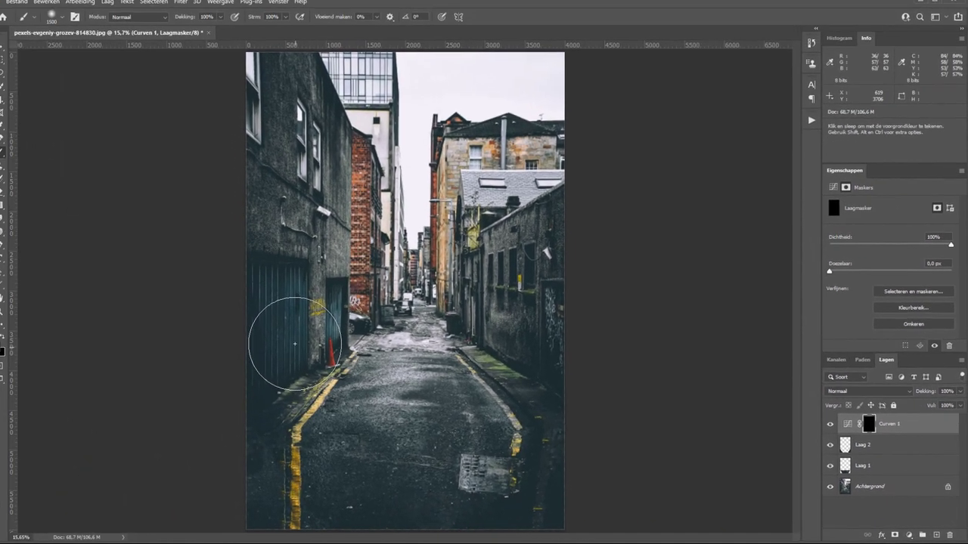
pyautogui.rightClick(332, 287)
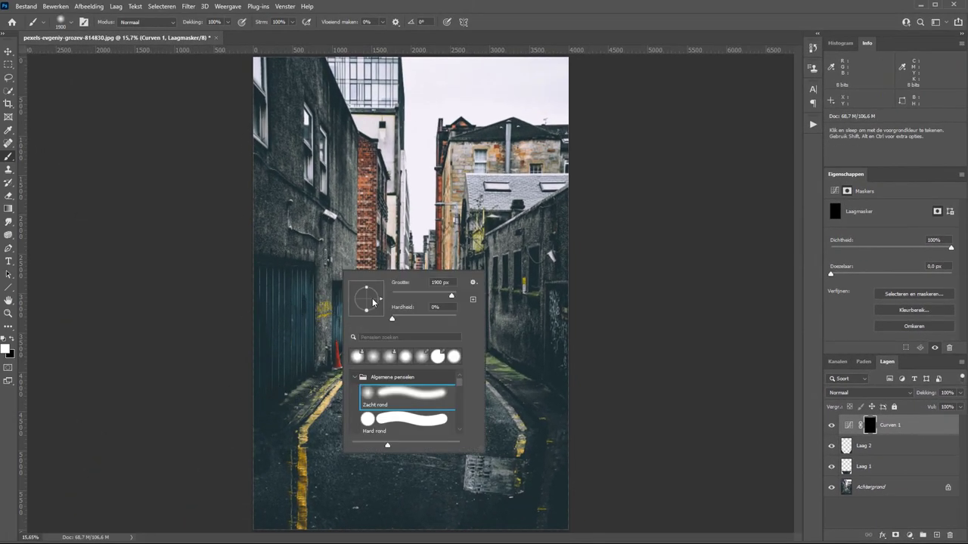
pyautogui.click(160, 348)
# Step: Paint white along the bottom edge and road to bring back the darkening
pyautogui.moveTo(169, 405); pyautogui.dragTo(597, 516)
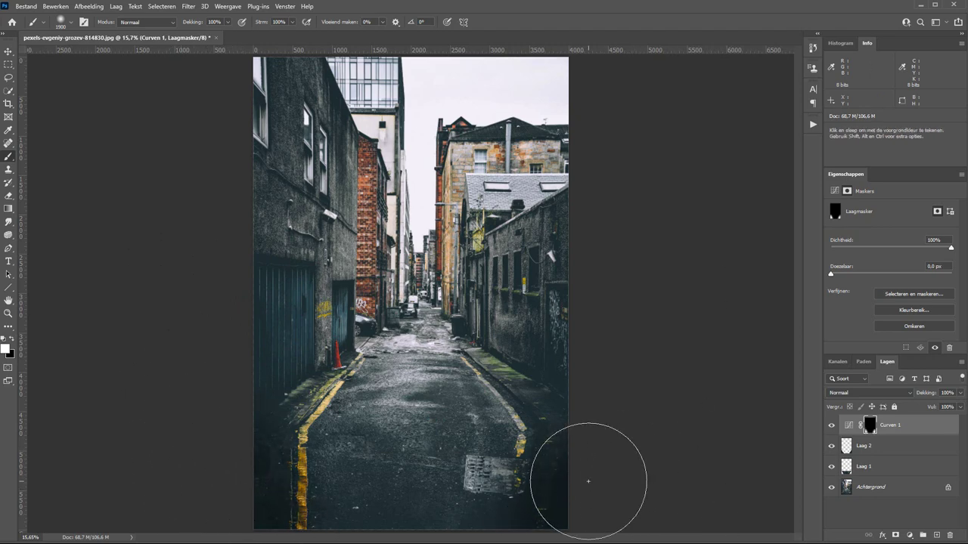
pyautogui.hotkey('ctrl', '-')
pyautogui.scroll(2, 410, 464)
pyautogui.scroll(2, 411, 464)
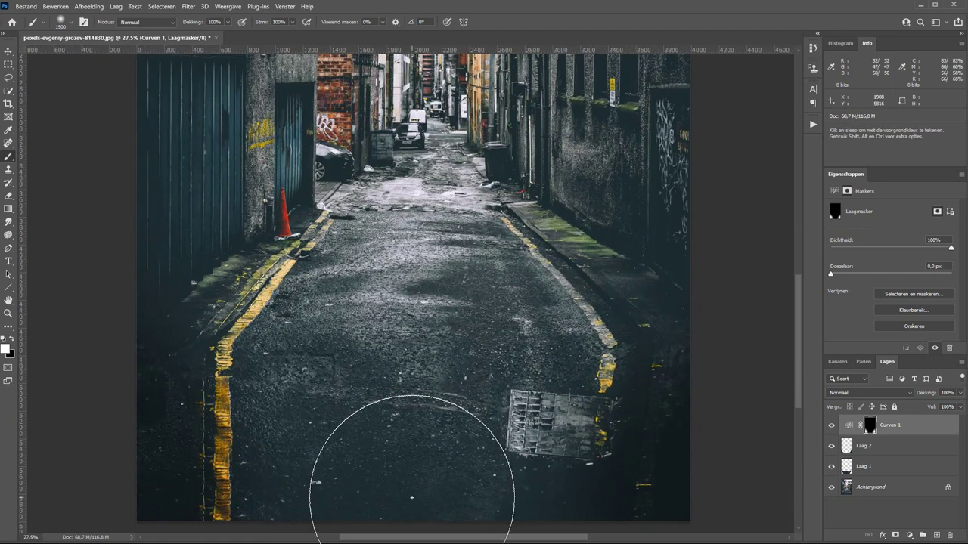
pyautogui.moveTo(231, 508); pyautogui.dragTo(579, 508)
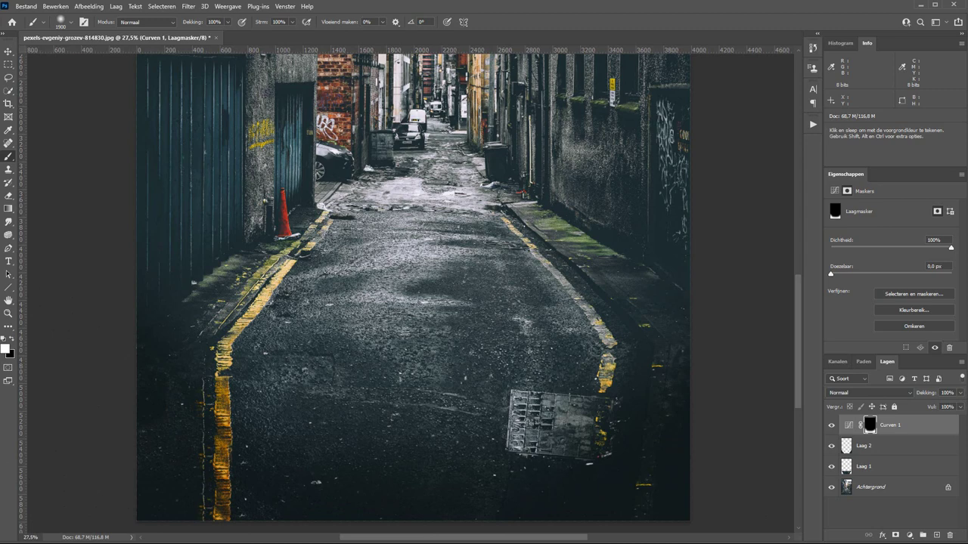
pyautogui.scroll(-2, 413, 291)
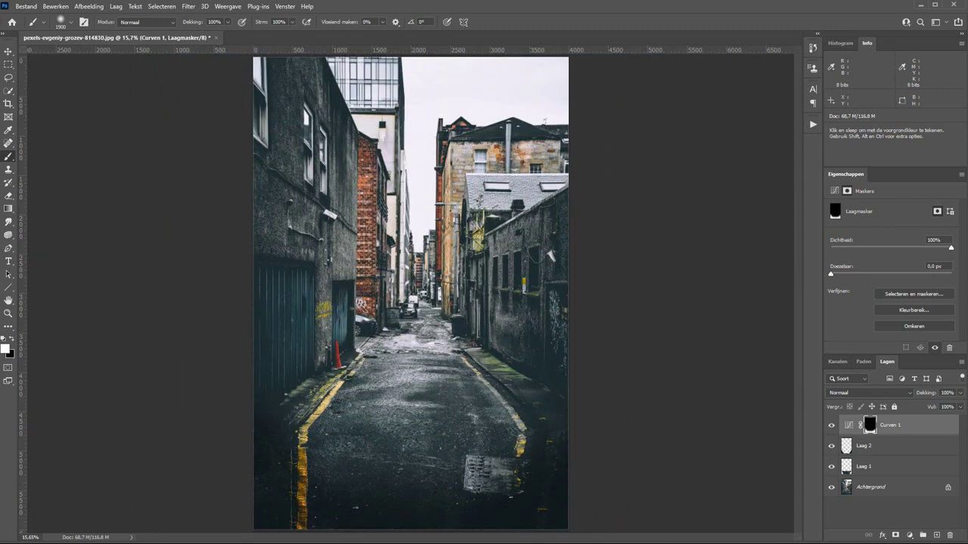